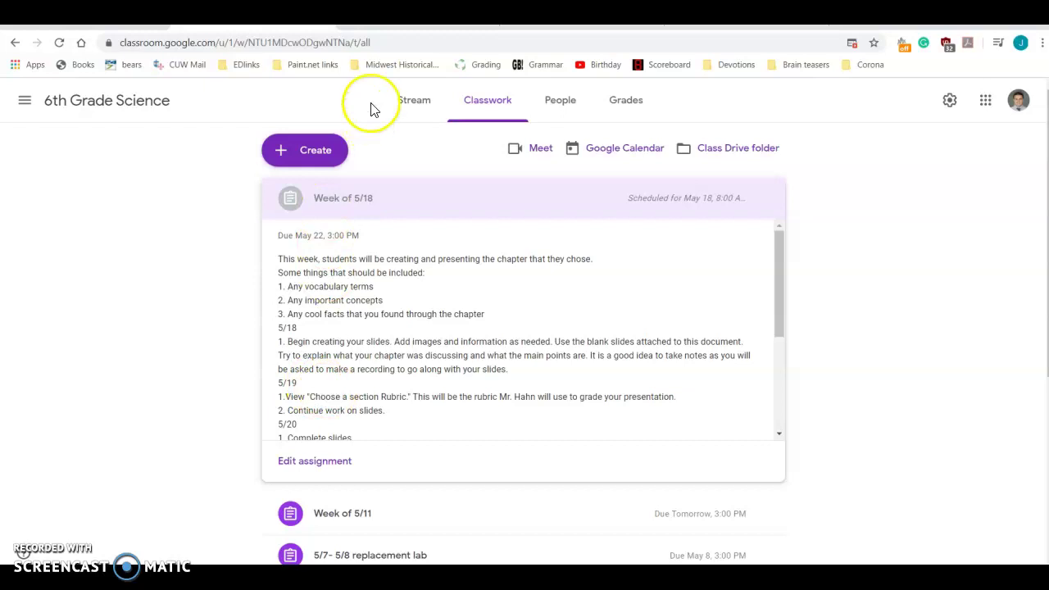
# Step: Open the "Week of 5/18" assignment for editing and review its attached presentation, Vocaroo link and Choose a Section Rubric
pyautogui.scroll(-2, 338, 432)
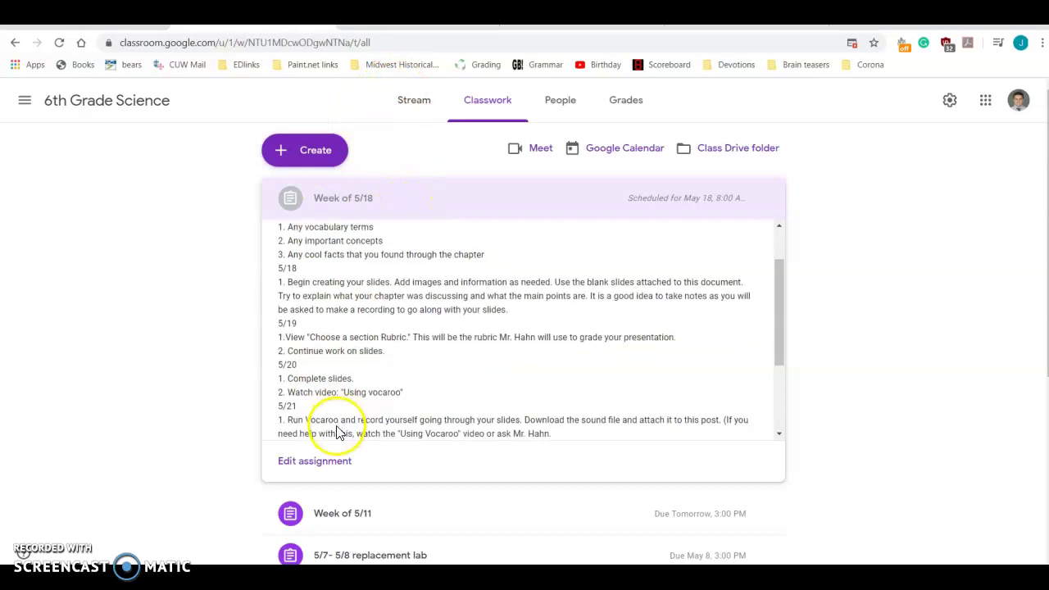
pyautogui.click(325, 459)
pyautogui.scroll(-2, 263, 352)
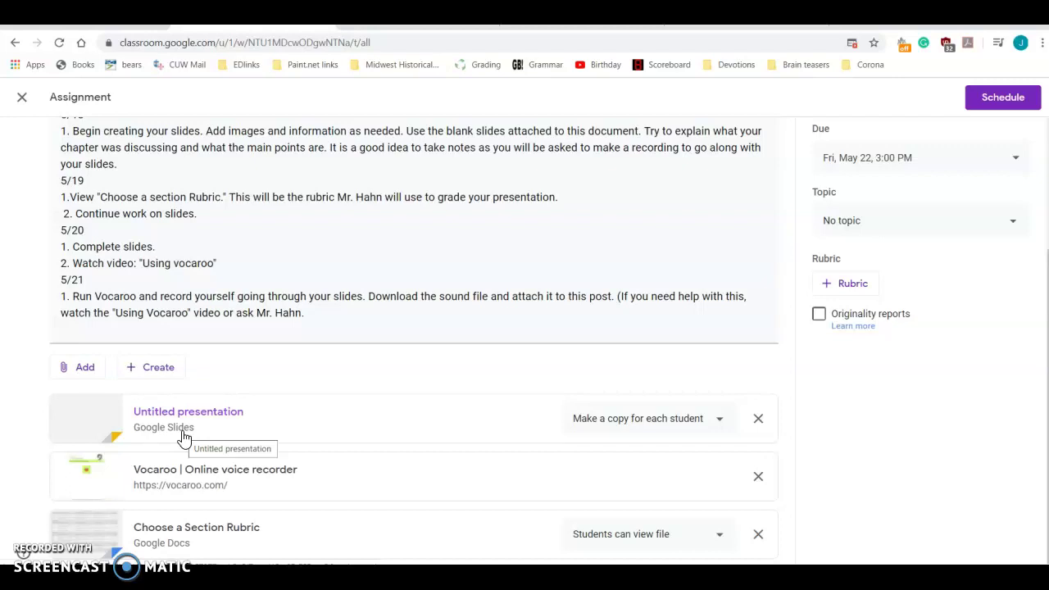
pyautogui.click(169, 468)
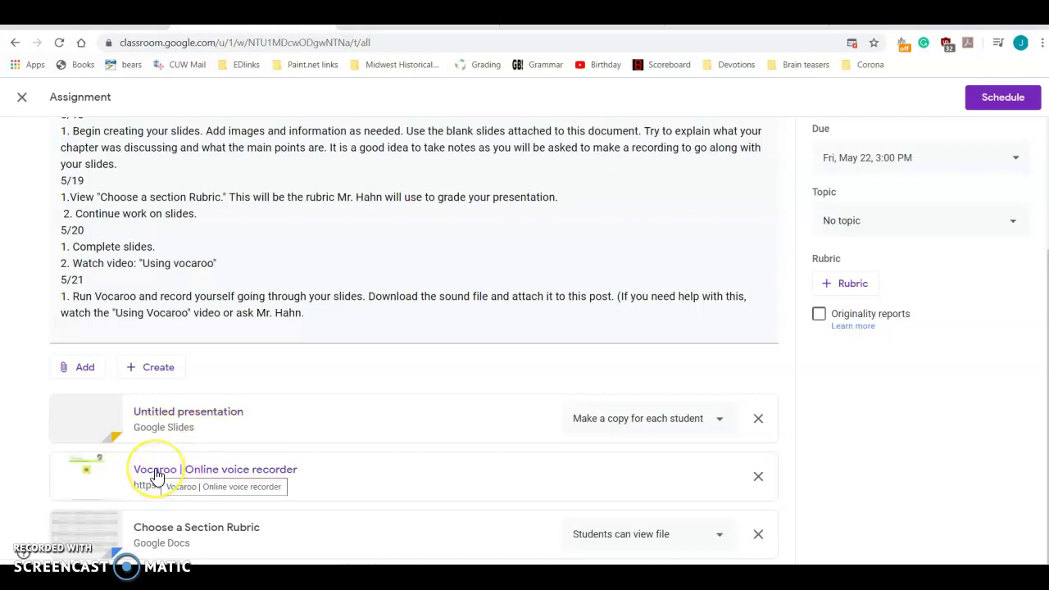
pyautogui.click(148, 476)
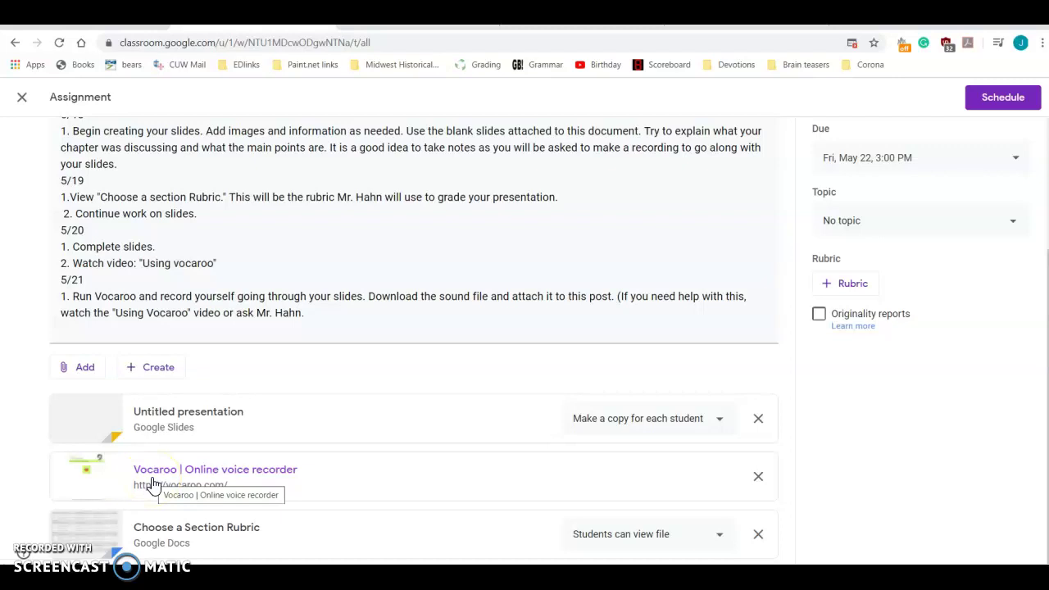
pyautogui.click(88, 501)
pyautogui.click(171, 544)
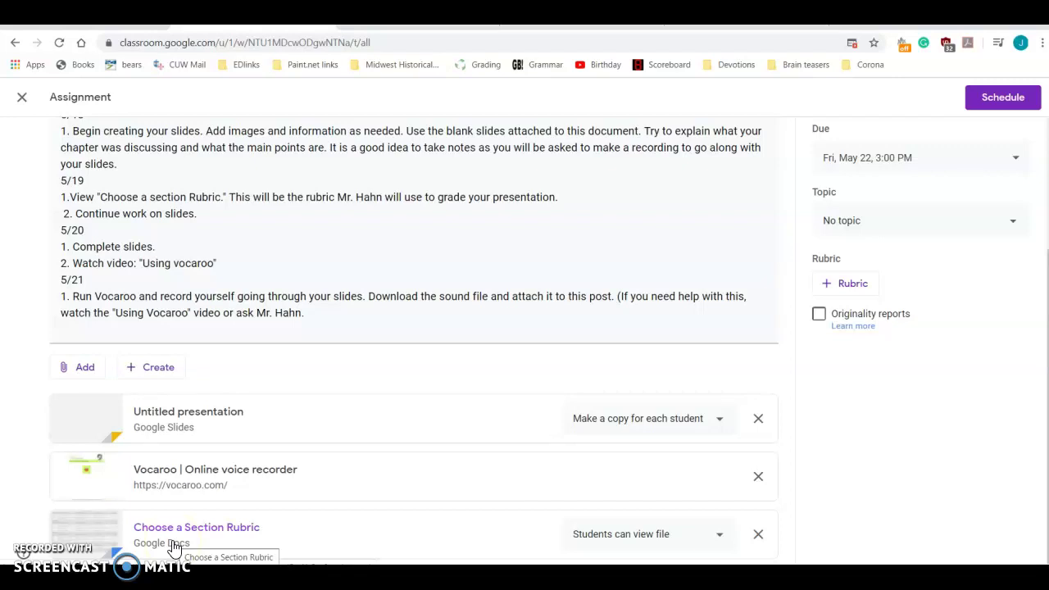
pyautogui.click(122, 365)
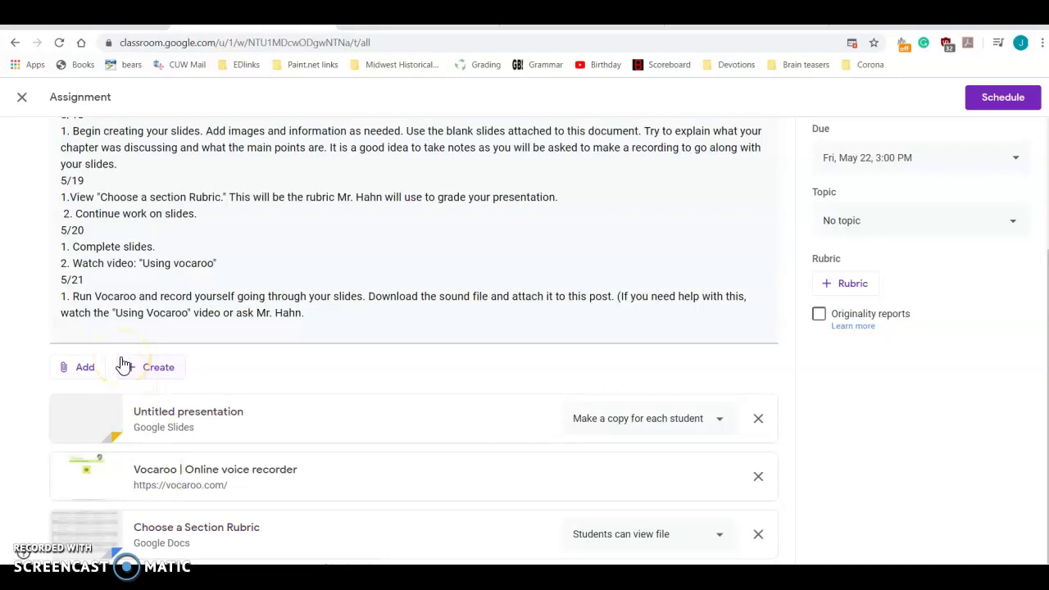
pyautogui.click(144, 416)
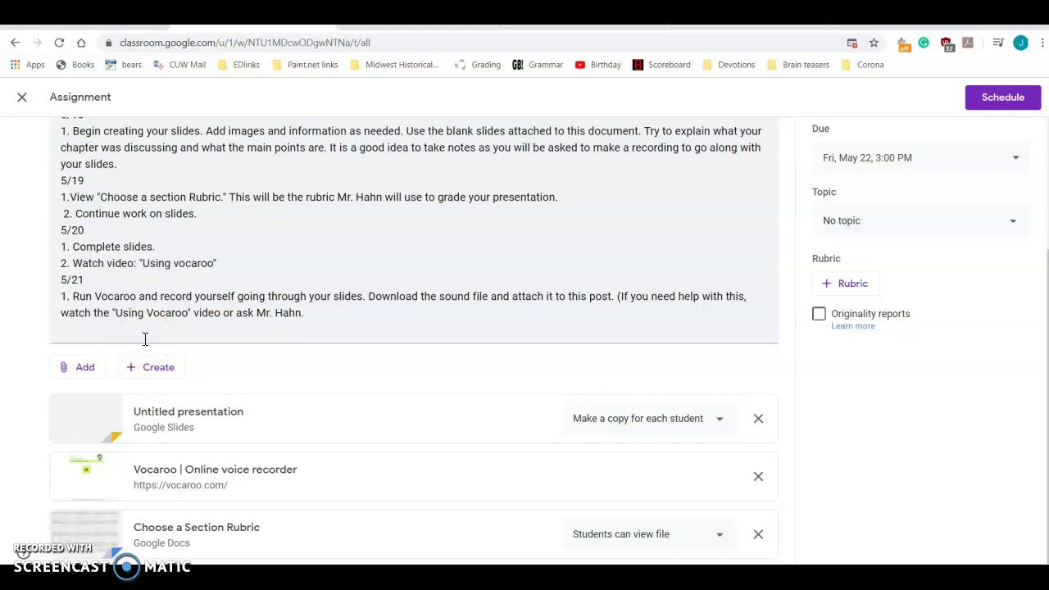
# Step: Open the Vocaroo voice recorder from the assignment's attached link and start a voice recording
pyautogui.click(188, 468)
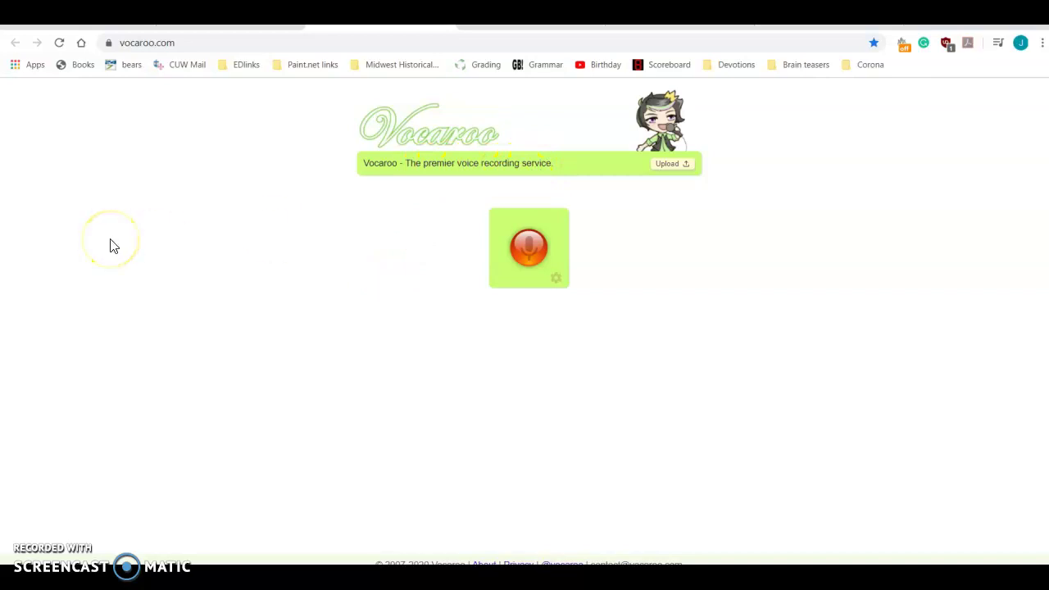
pyautogui.click(528, 259)
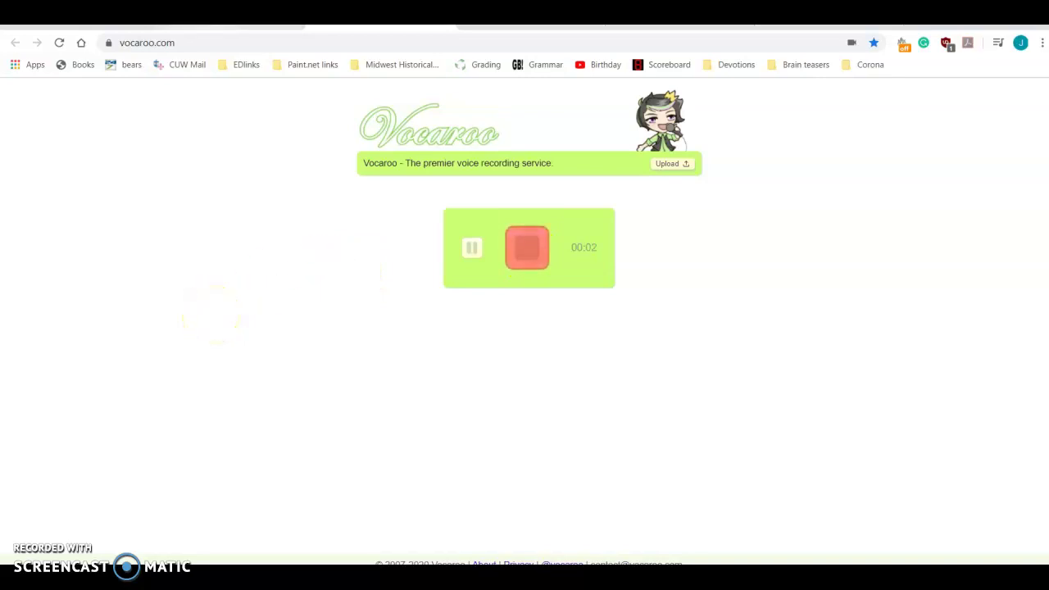
# Step: Switch to the Space presentation in Google Slides and go through slides 1 to 6 while the voice recording runs
pyautogui.click(230, 27)
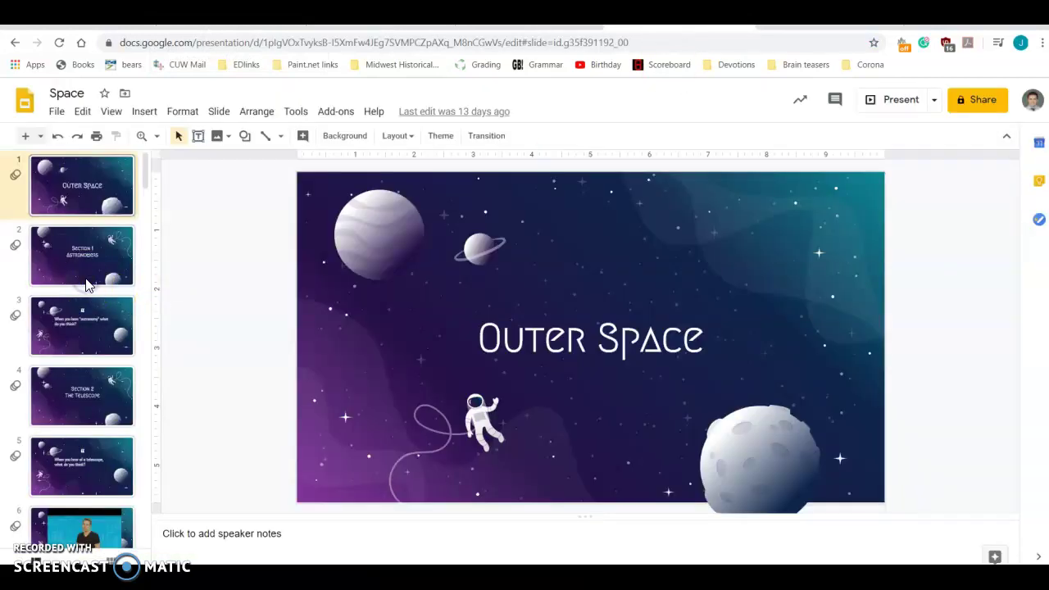
pyautogui.click(89, 284)
pyautogui.press('Down')
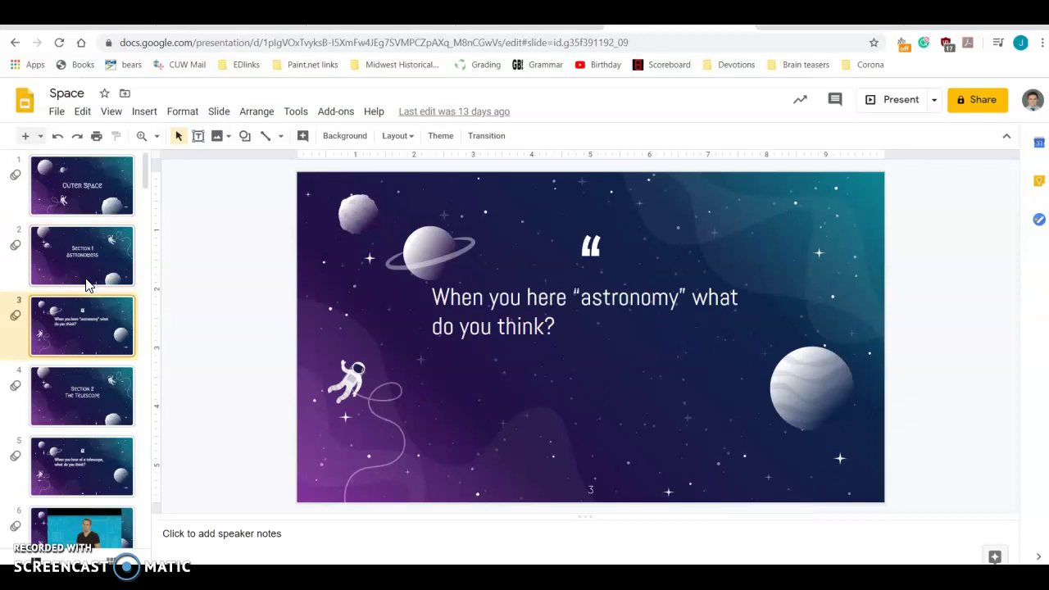
pyautogui.press('Down')
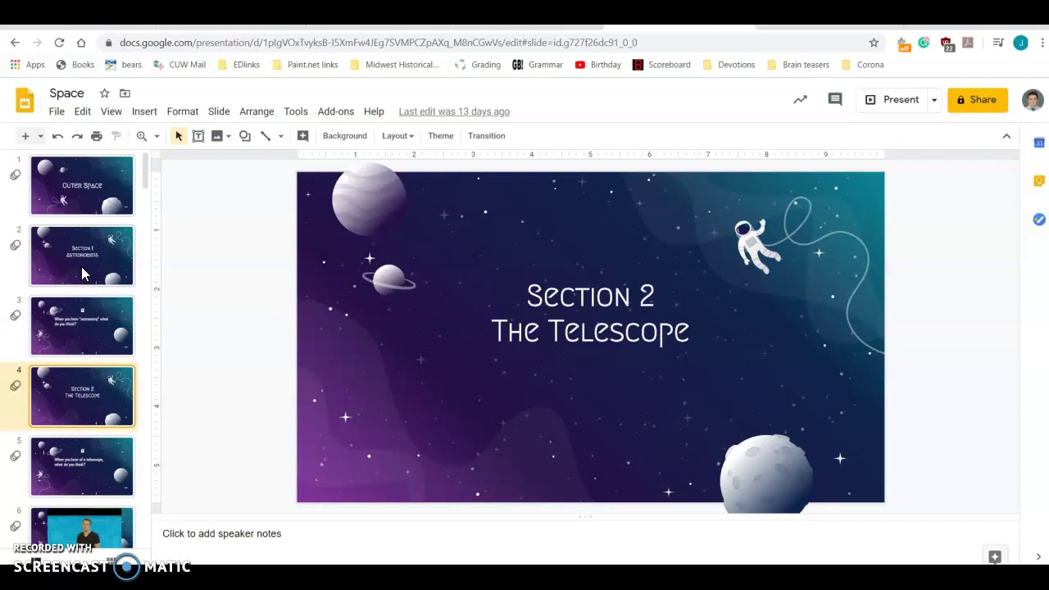
pyautogui.click(100, 209)
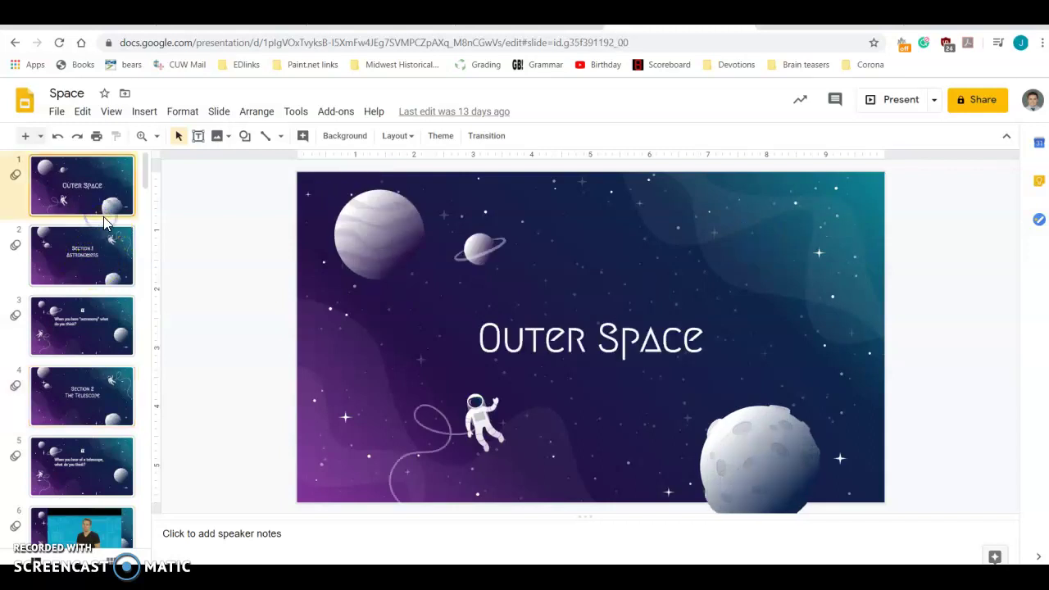
pyautogui.press('Down')
pyautogui.press('Down')
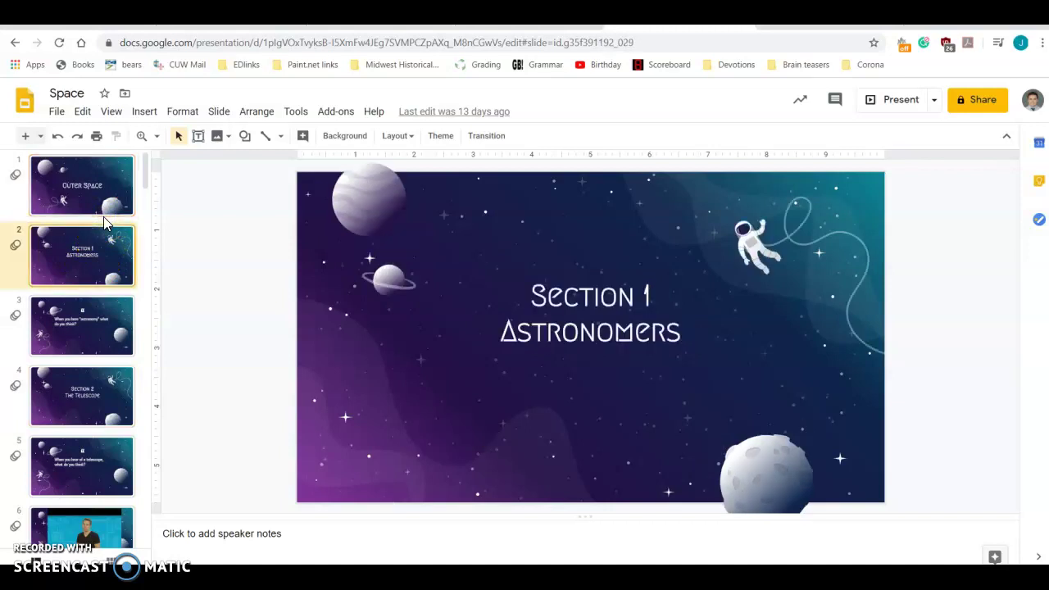
pyautogui.press('Down')
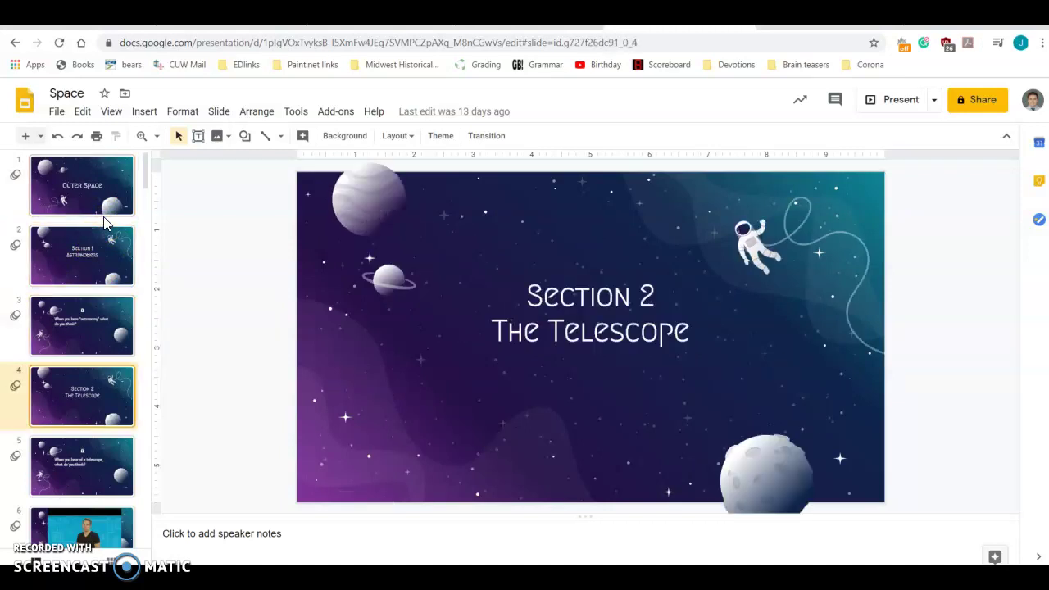
pyautogui.press('Down')
pyautogui.press('Down')
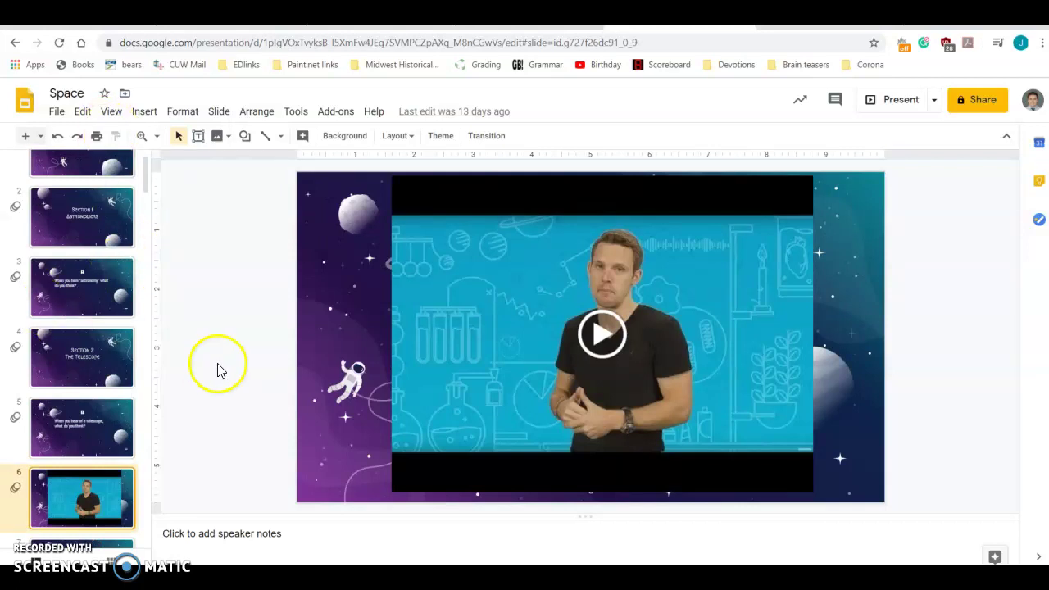
# Step: Switch back to Vocaroo to stop the voice recording and download the saved audio file
pyautogui.click(381, 26)
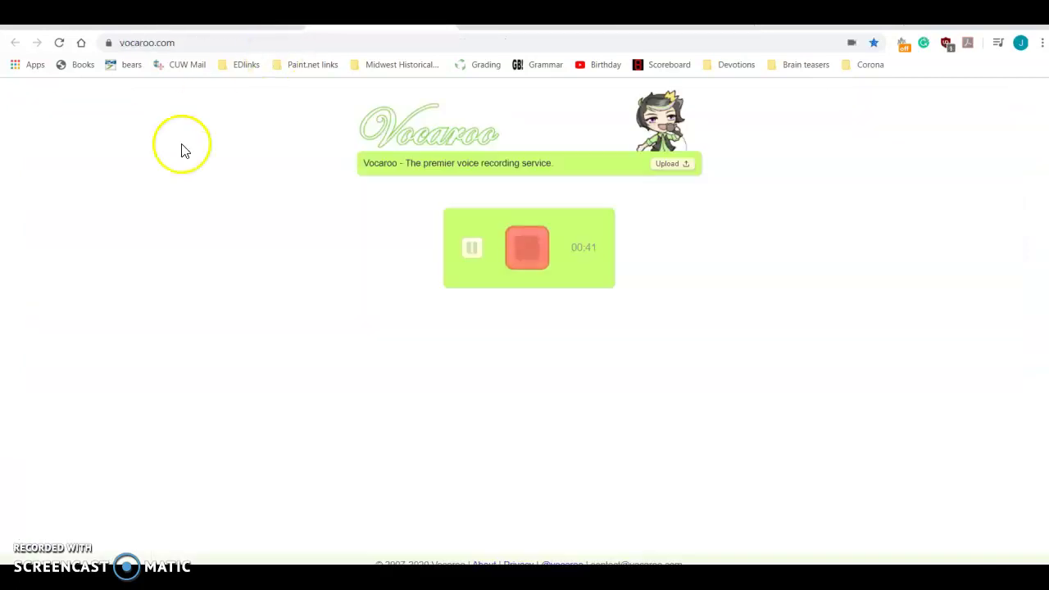
pyautogui.click(522, 256)
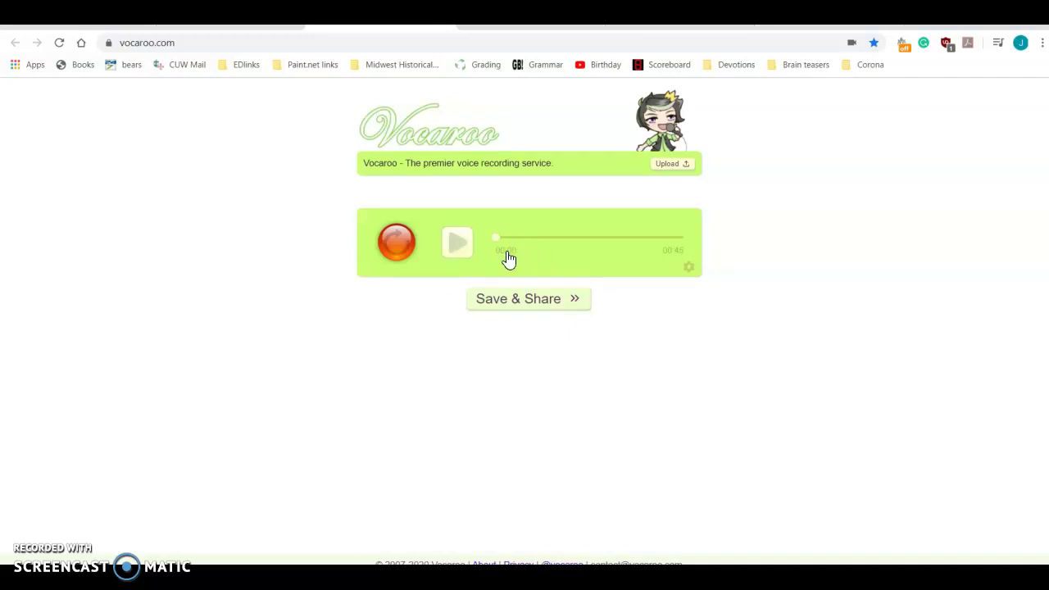
pyautogui.click(457, 246)
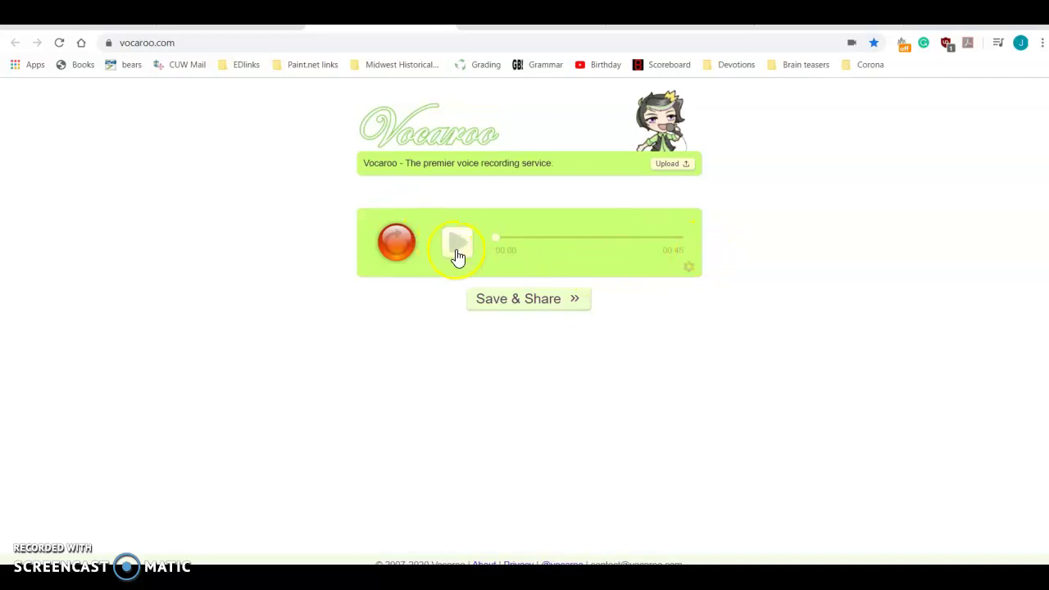
pyautogui.click(508, 297)
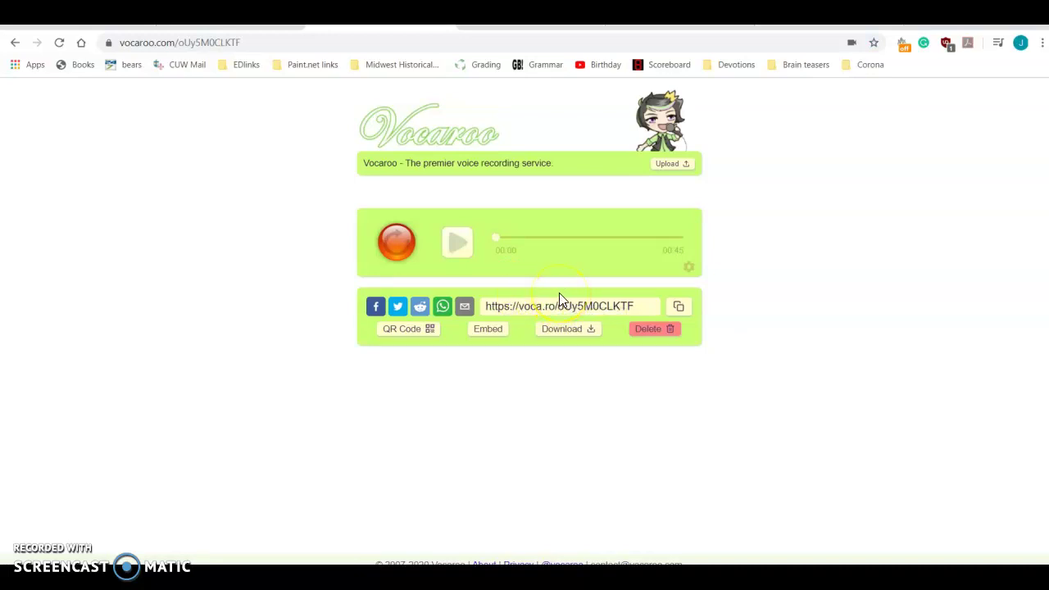
pyautogui.click(563, 330)
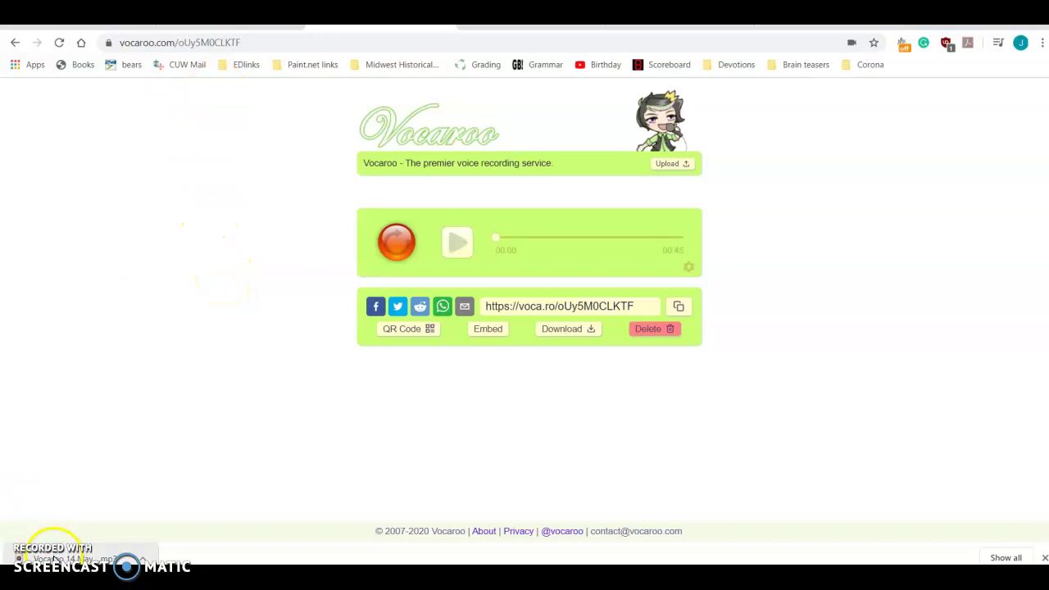
# Step: Switch back to the Classroom assignment and view the options for adding an attachment below its instructions
pyautogui.click(233, 26)
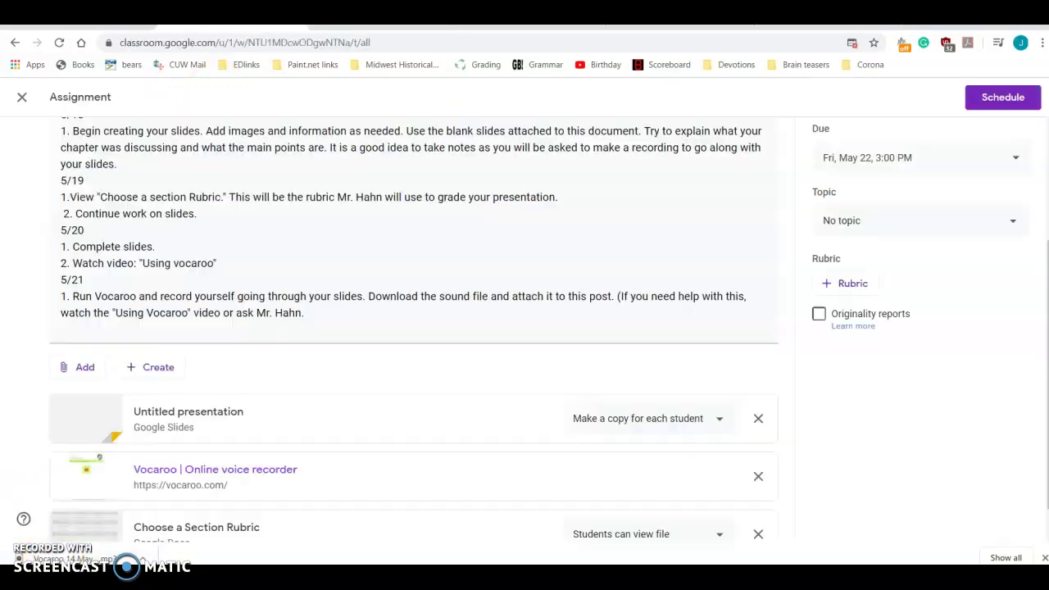
pyautogui.scroll(-1, 246, 518)
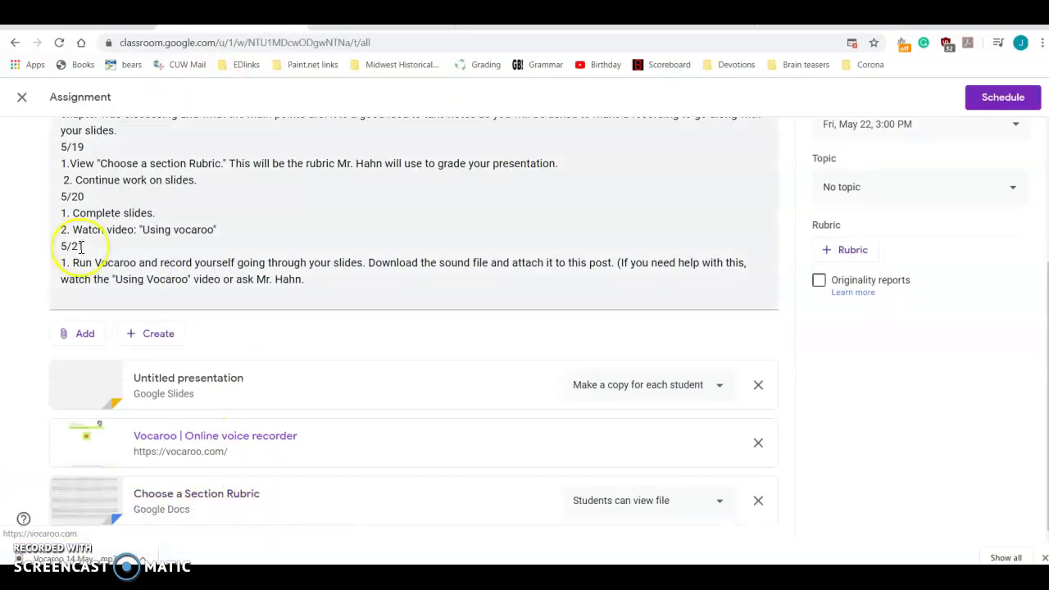
pyautogui.scroll(2, 963, 207)
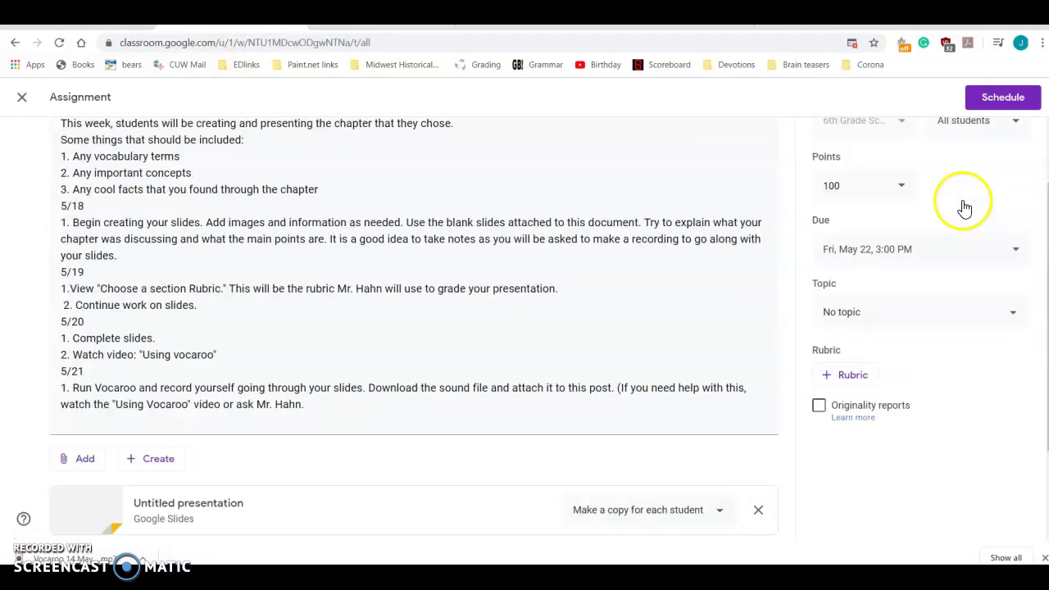
pyautogui.scroll(1, 955, 262)
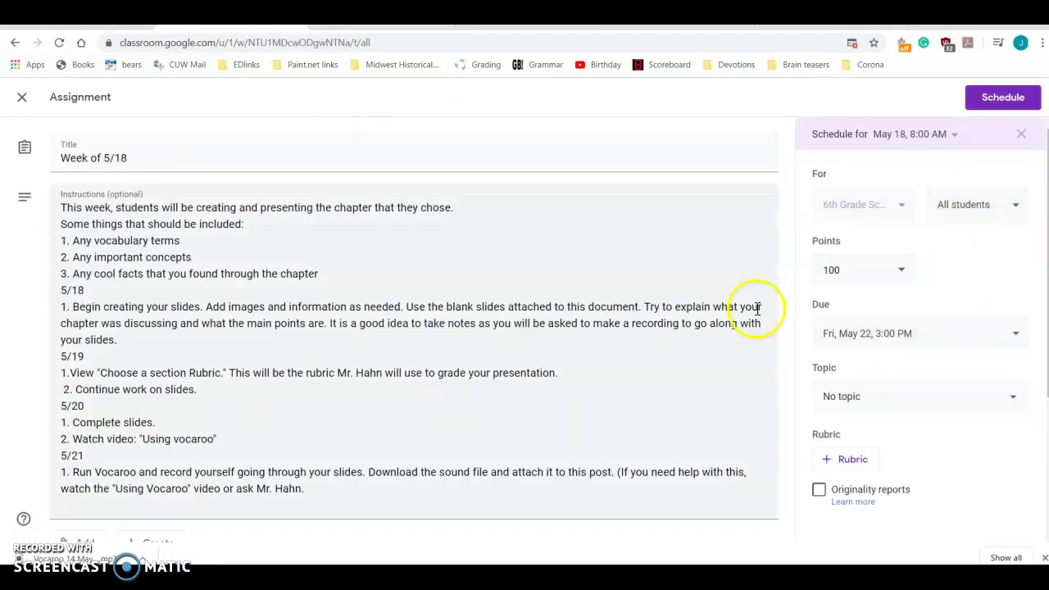
pyautogui.click(94, 538)
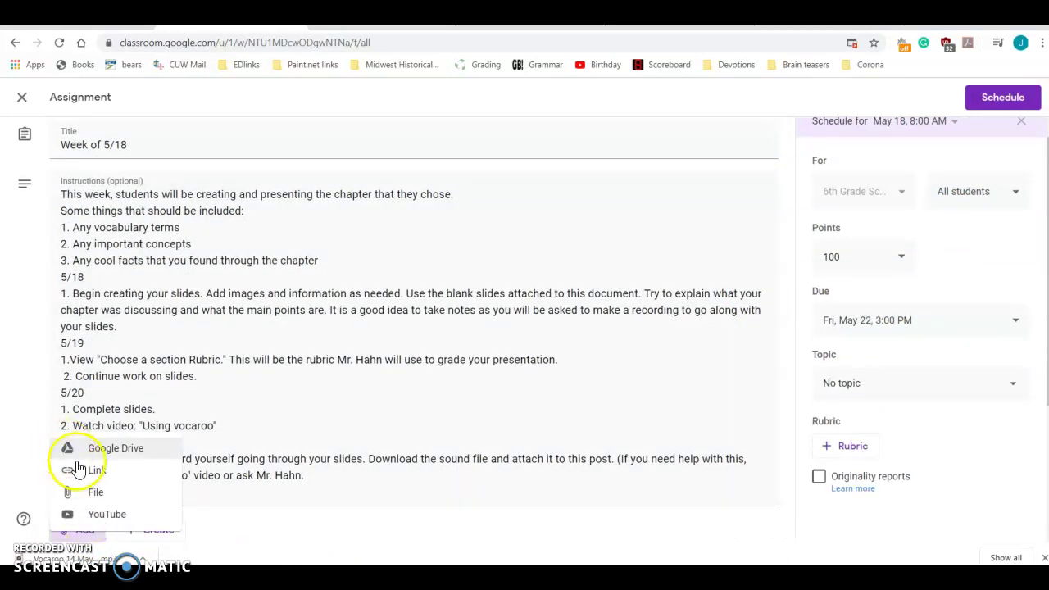
pyautogui.click(27, 498)
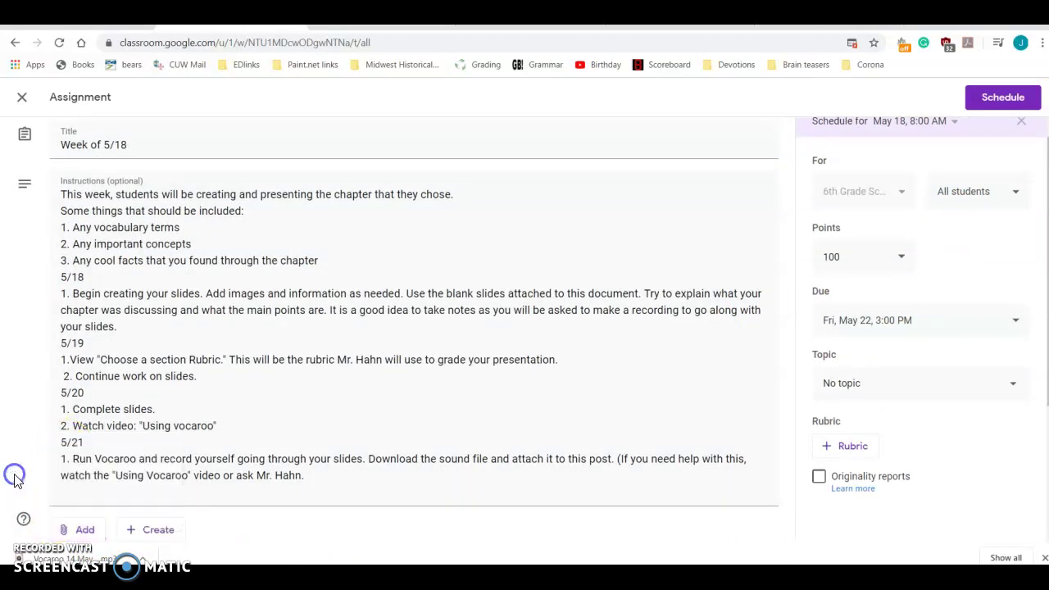
# Step: Review the assignment's 5/21 recording instructions and the attachment list beneath them
pyautogui.click(62, 550)
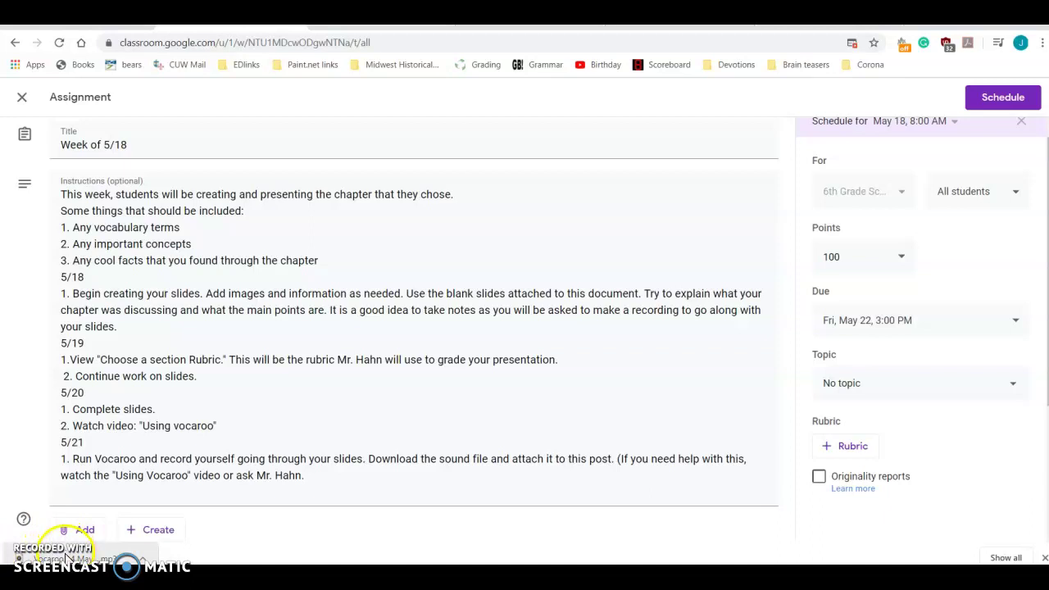
pyautogui.click(546, 233)
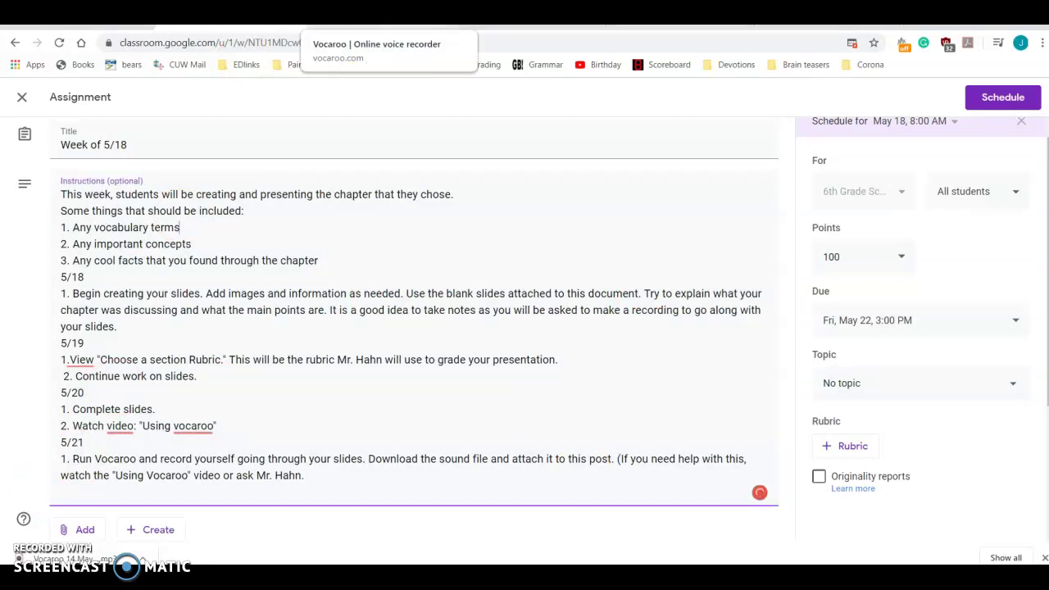
pyautogui.click(381, 26)
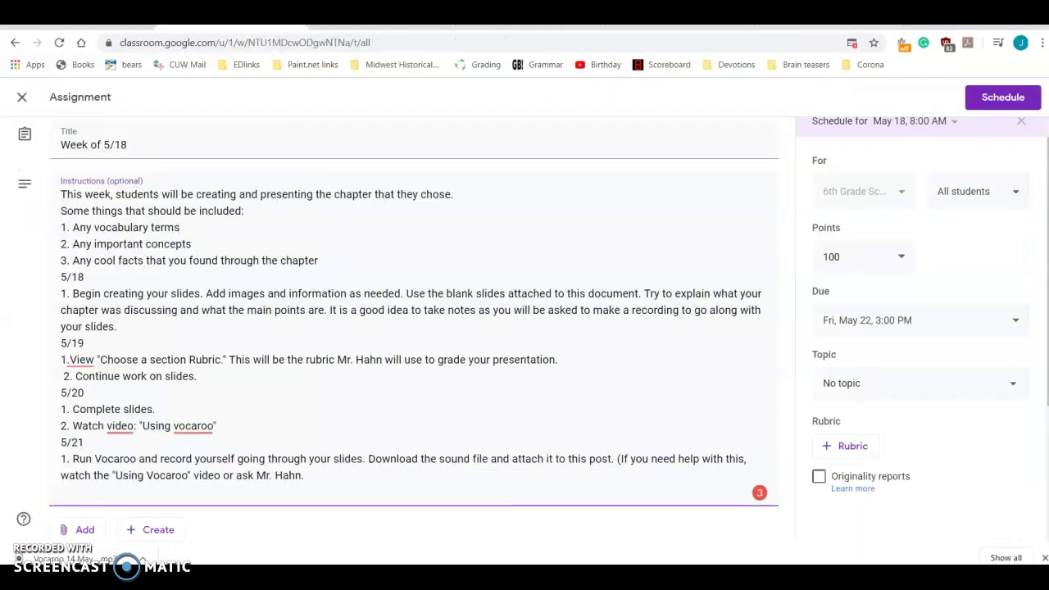
pyautogui.scroll(-3, 136, 368)
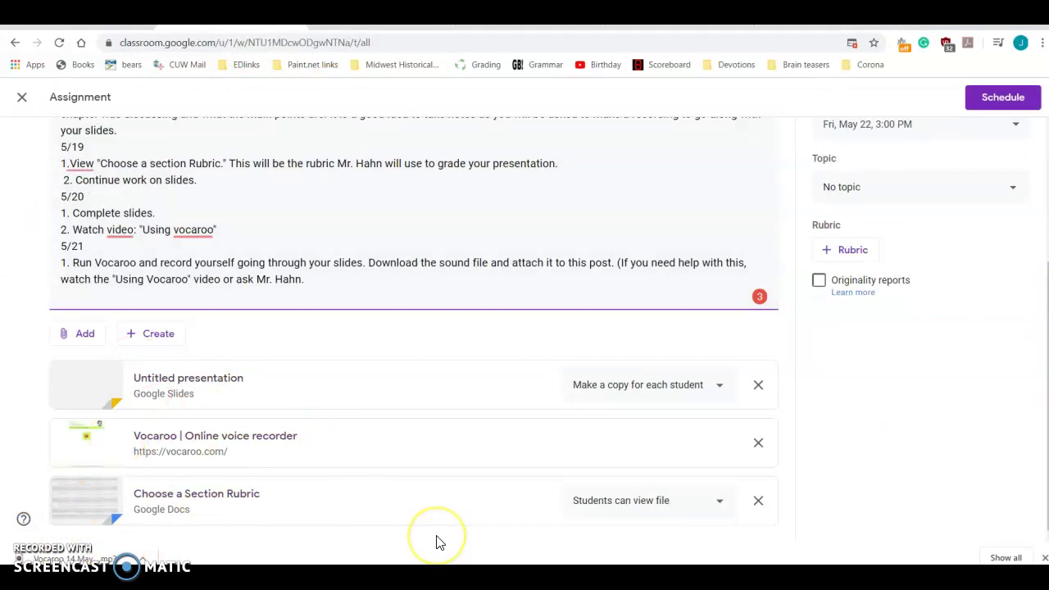
pyautogui.click(180, 494)
pyautogui.scroll(3, 177, 494)
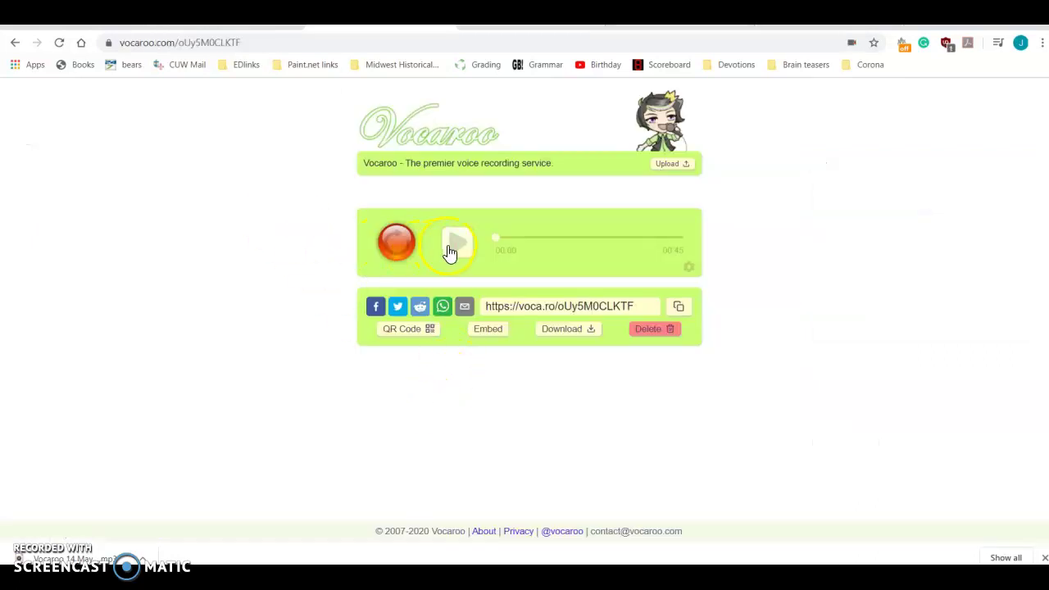
# Step: Switch to Vocaroo, record a new voice clip about 1 second long and save it for sharing
pyautogui.click(398, 242)
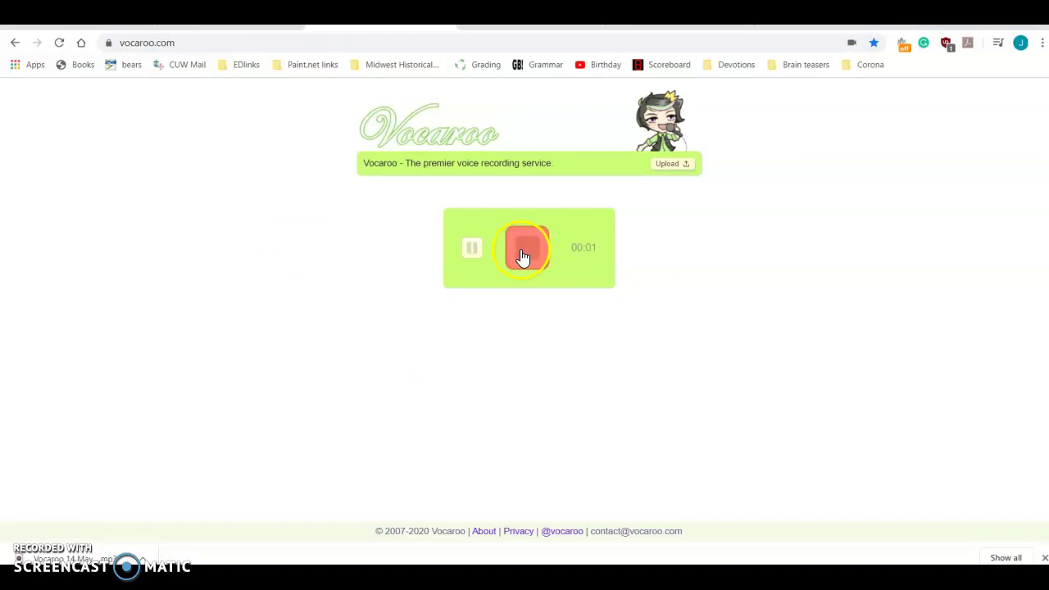
pyautogui.click(521, 254)
pyautogui.click(514, 300)
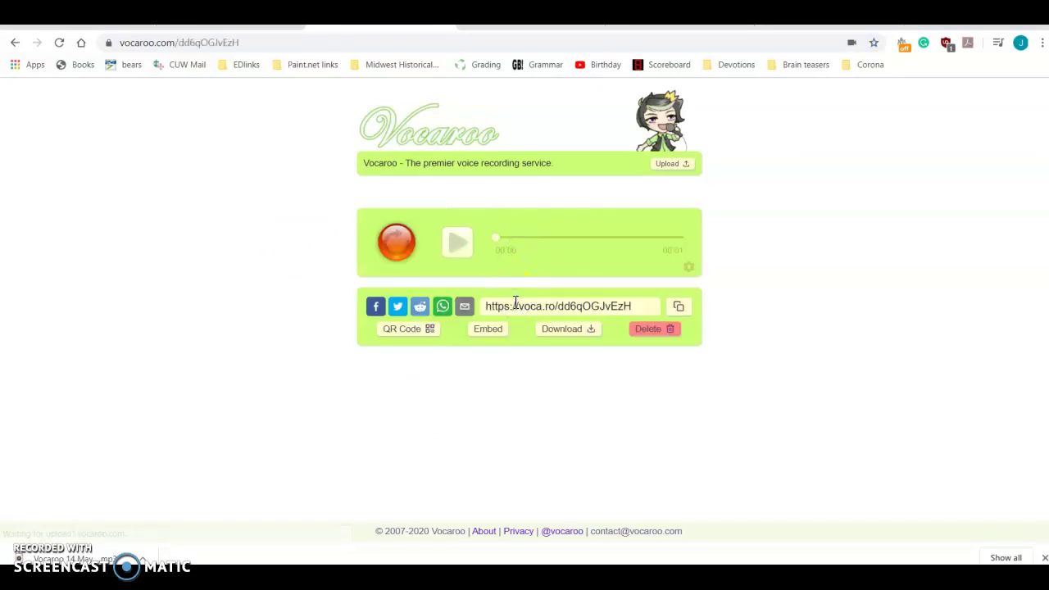
pyautogui.click(557, 332)
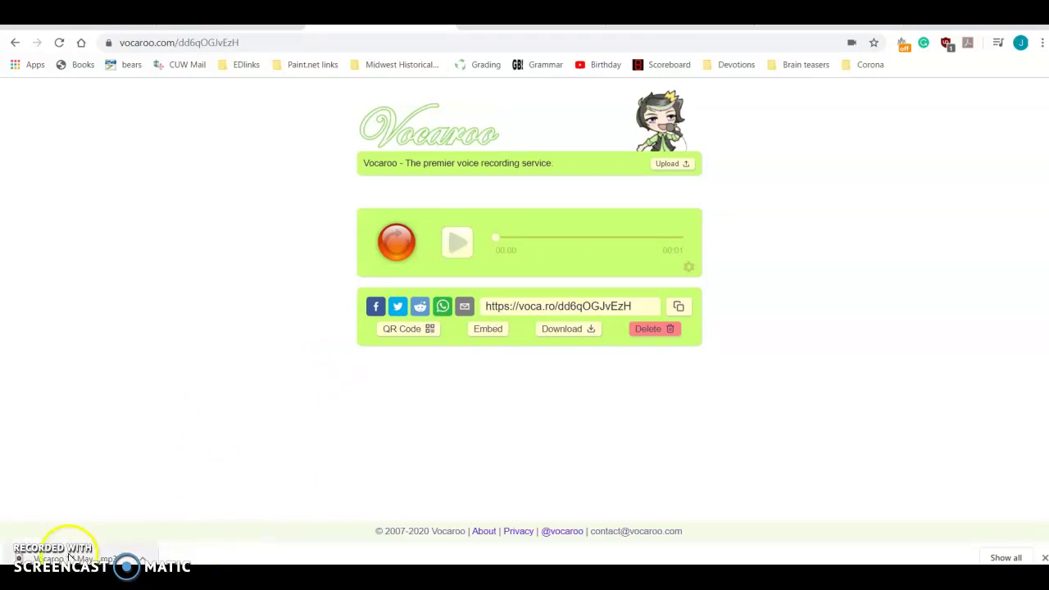
pyautogui.click(93, 564)
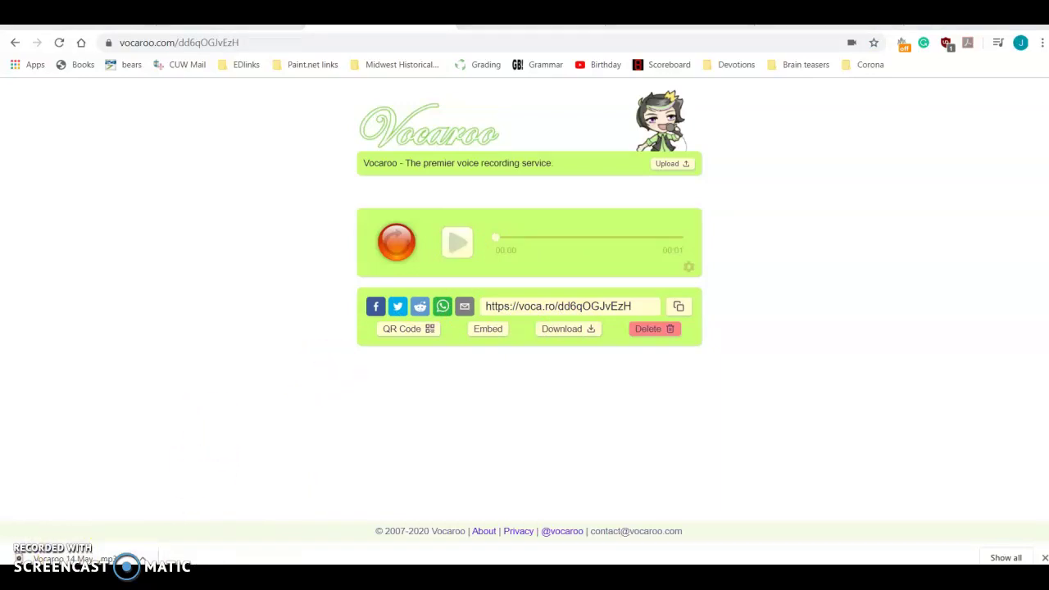